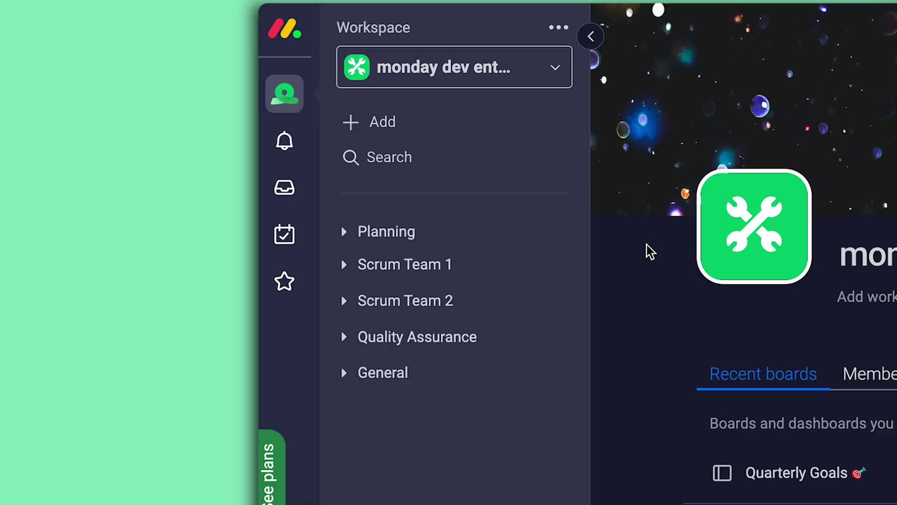
Step: Expand the Planning folder in the workspace sidebar to list its boards
left_click(491, 229)
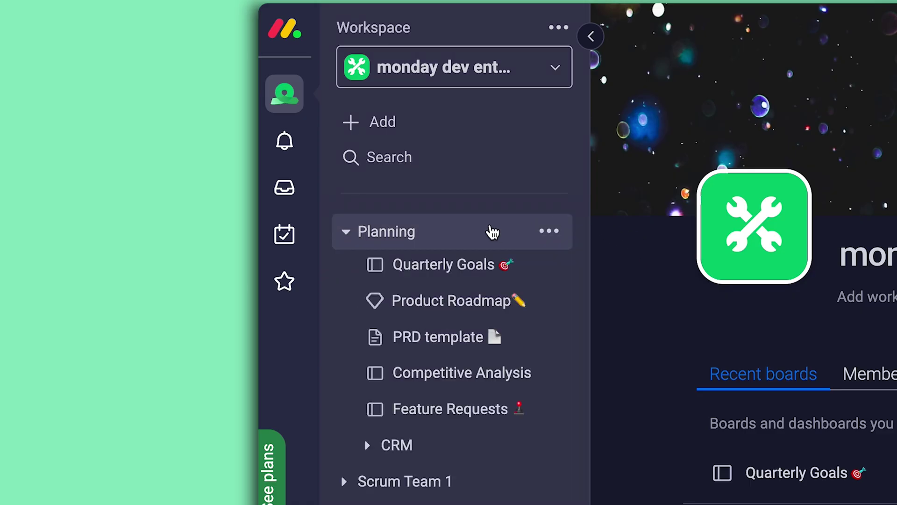
Step: Open the Quarterly Goals board and view the features behind the Product Roadmap column's +2 badge
left_click(522, 262)
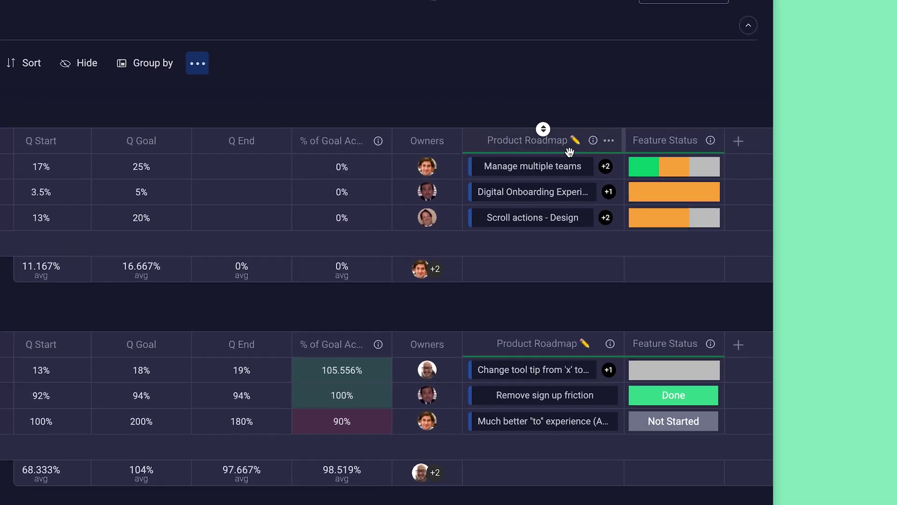
mouse_move(586, 173)
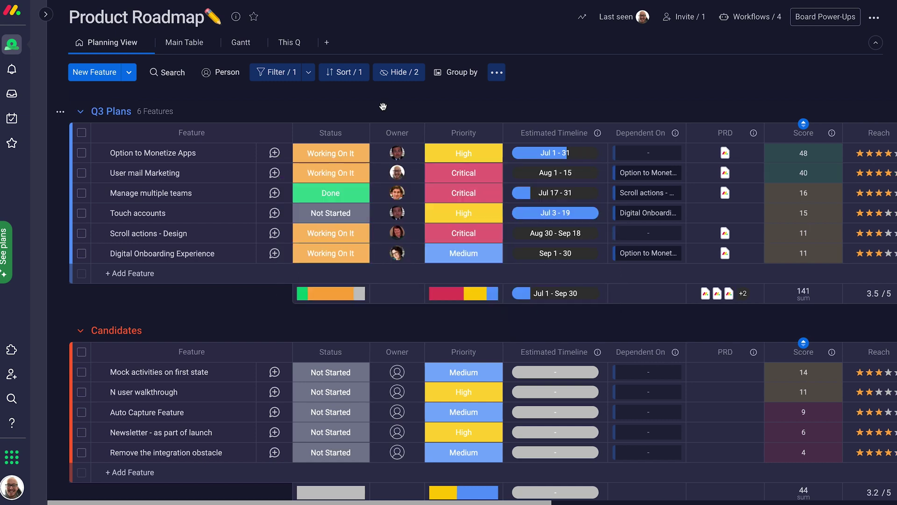
scroll(381, 105, "right", 10)
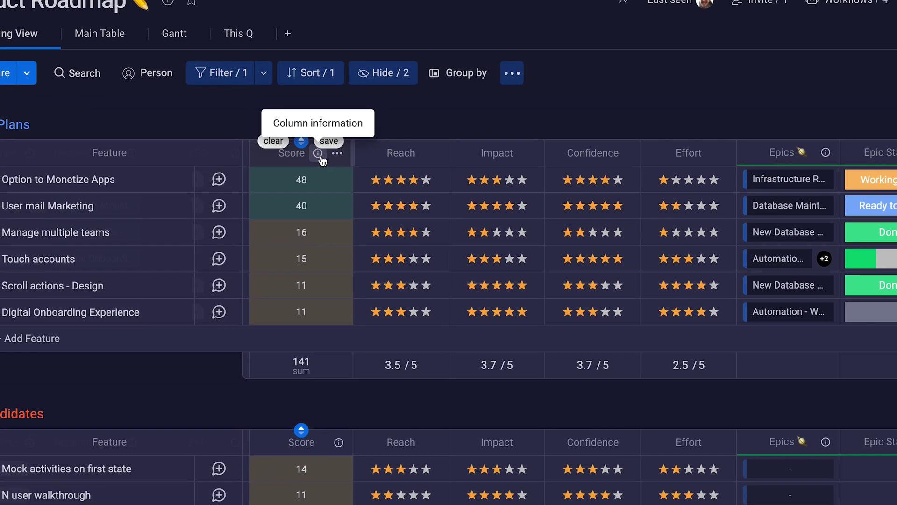
mouse_move(322, 160)
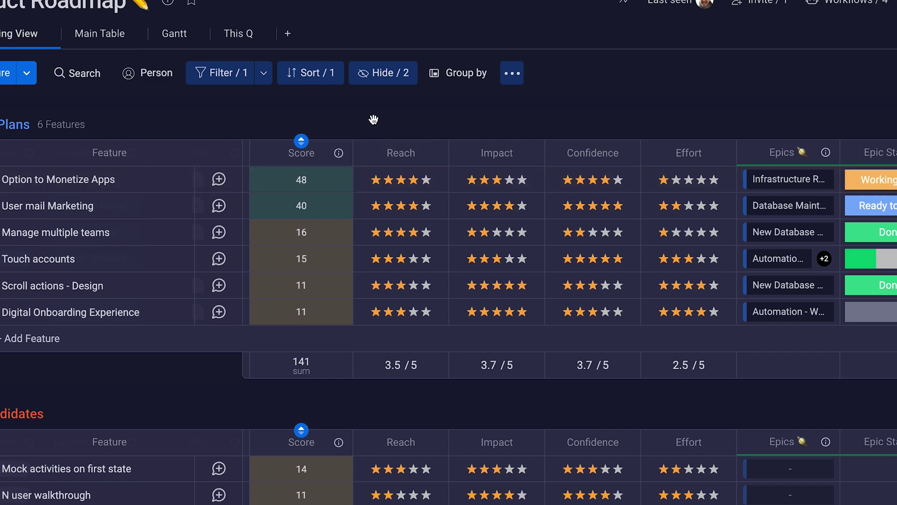
scroll(372, 121, "left", 10)
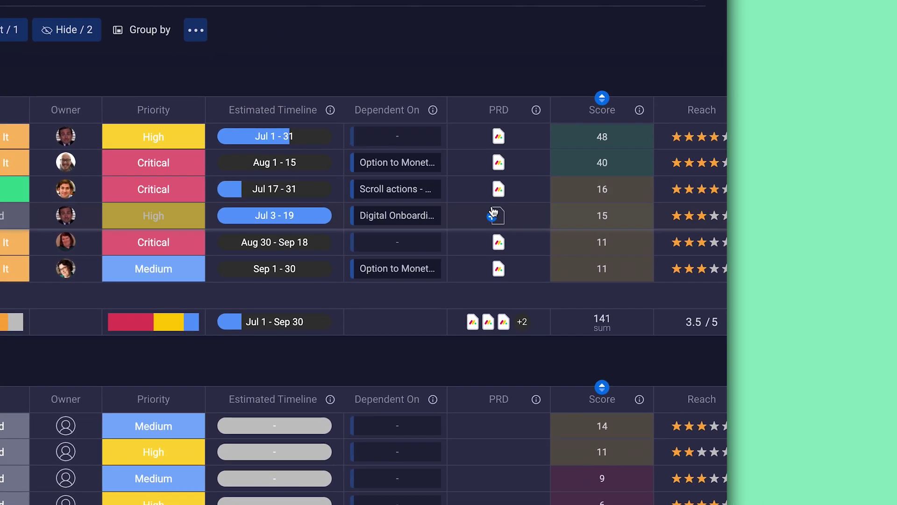
Step: Link the existing PRD template doc to the Touch accounts feature's PRD cell
left_click(494, 213)
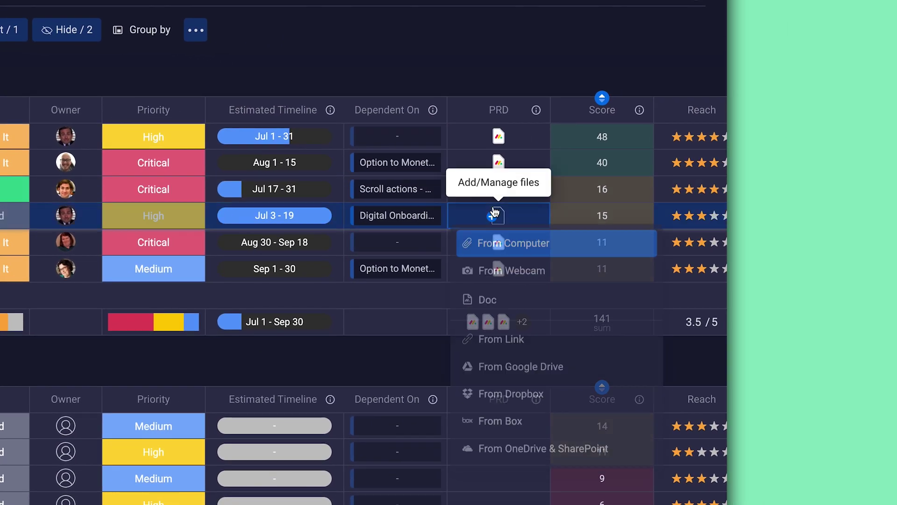
left_click(512, 304)
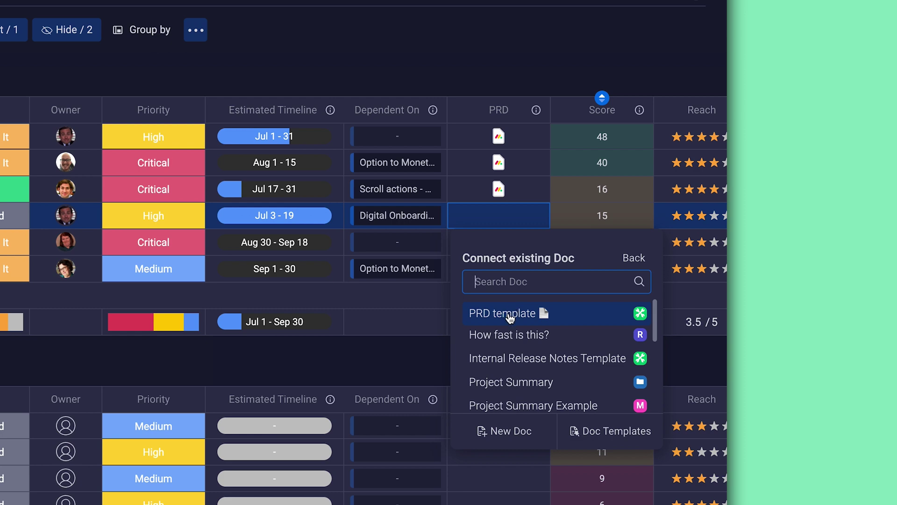
left_click(510, 318)
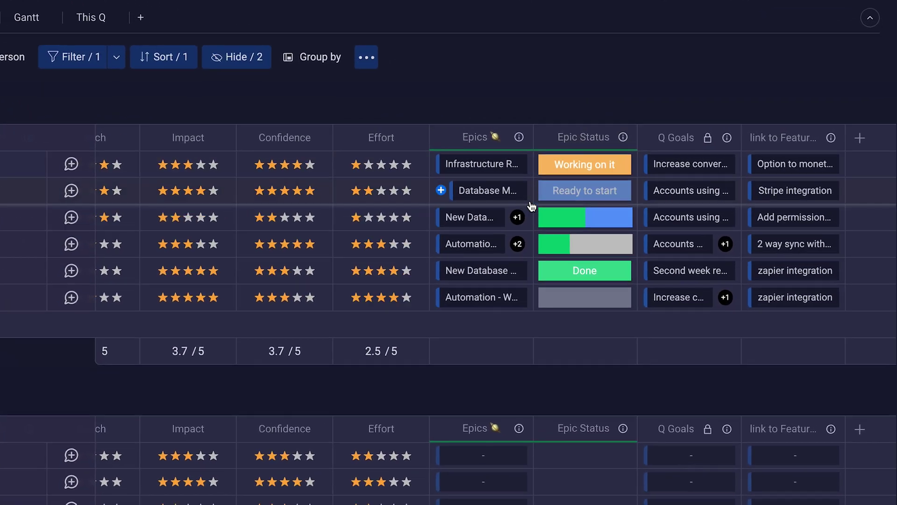
mouse_move(611, 199)
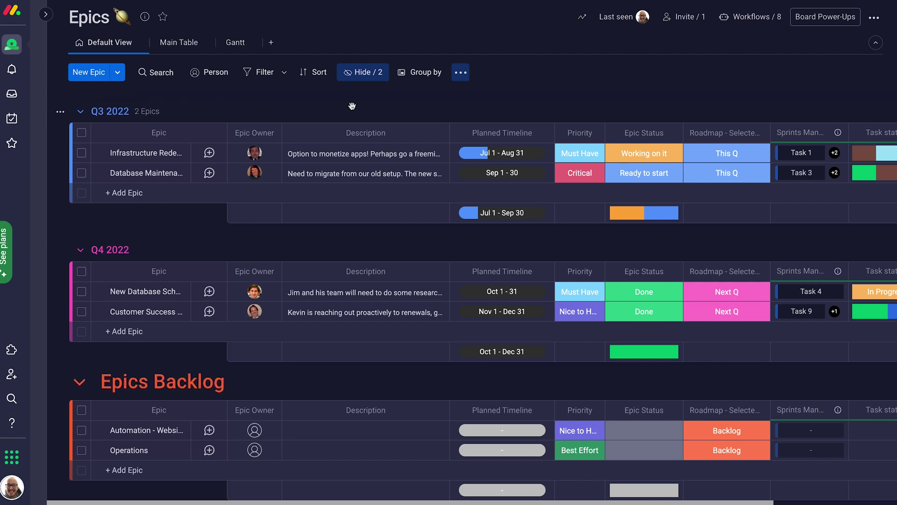
Step: Inspect the Epics board's Sprints and Task status columns, showing the task breakdown per status
scroll(352, 106, "right", 3)
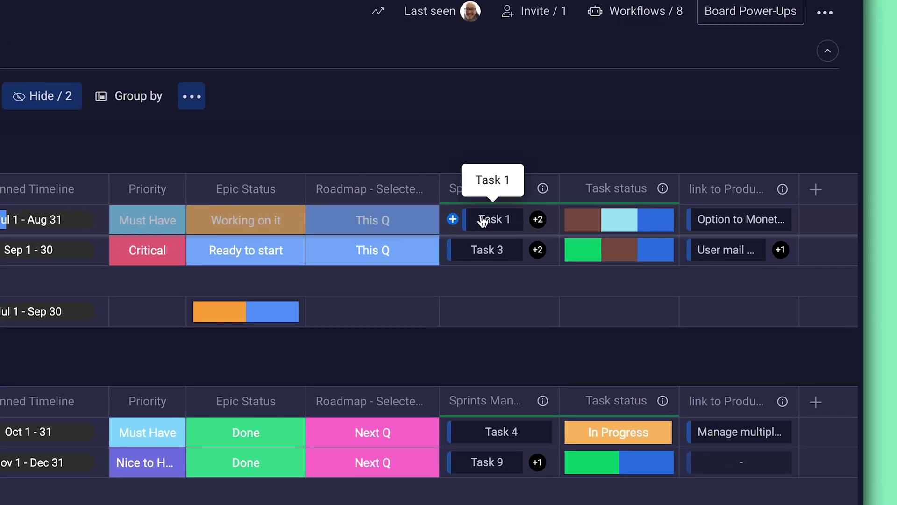
mouse_move(539, 225)
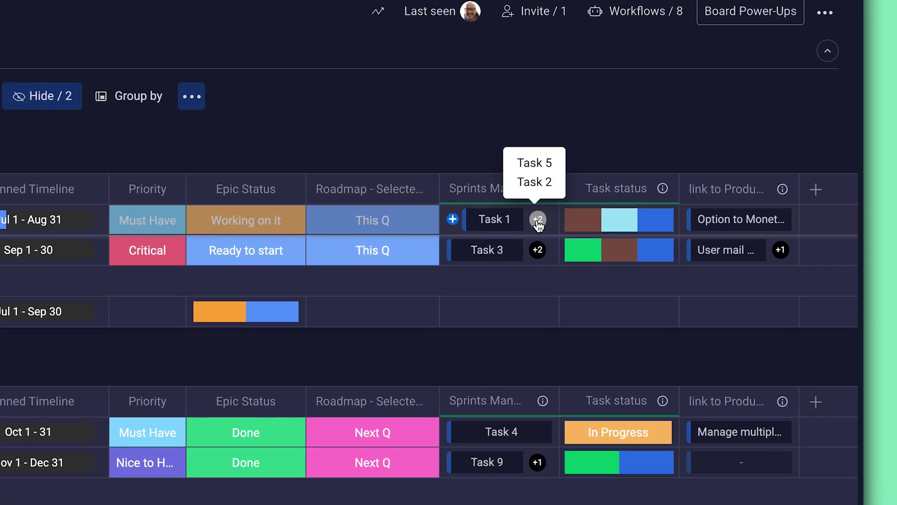
mouse_move(584, 232)
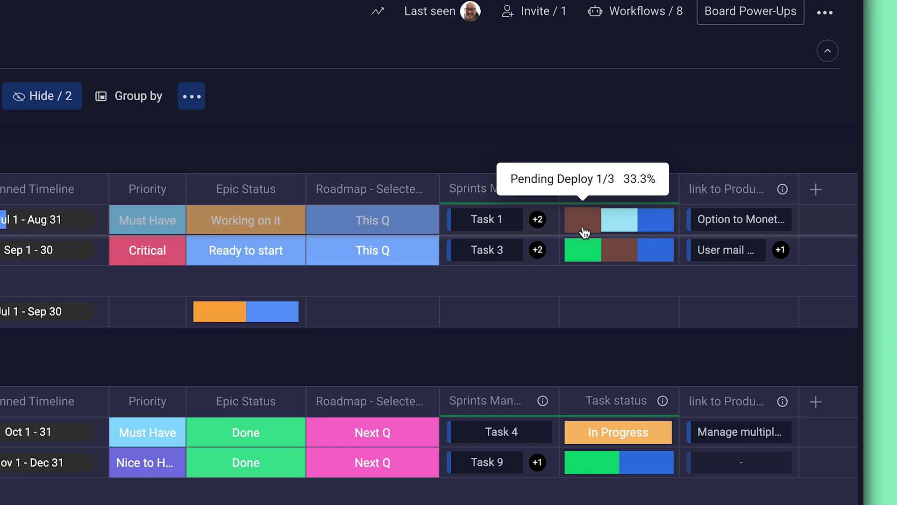
left_click(660, 231)
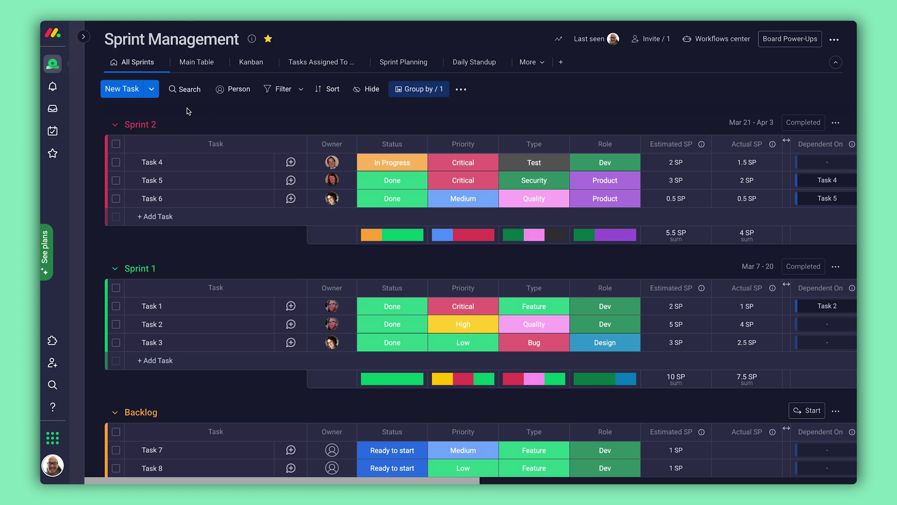
Step: Create Sprint 3 with Tasks 10–12 and start it as the active sprint
left_click(150, 88)
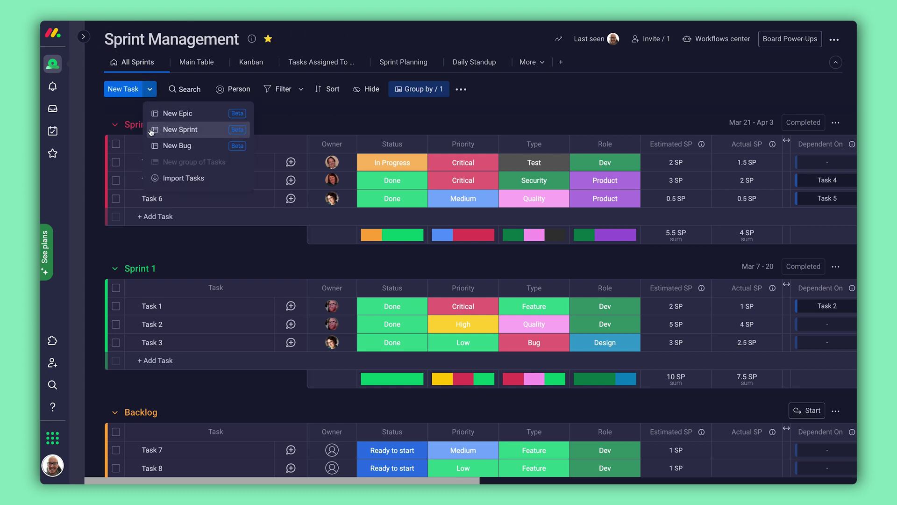
left_click(181, 129)
left_click(579, 327)
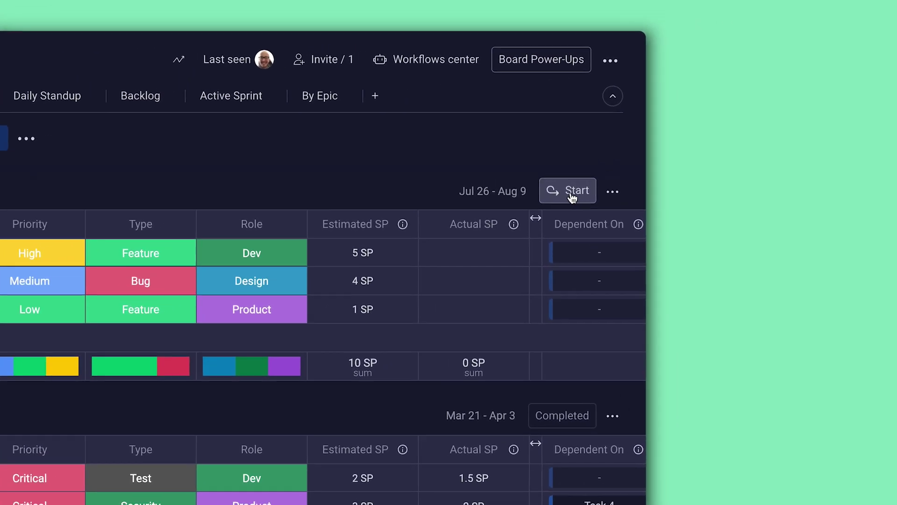
left_click(572, 193)
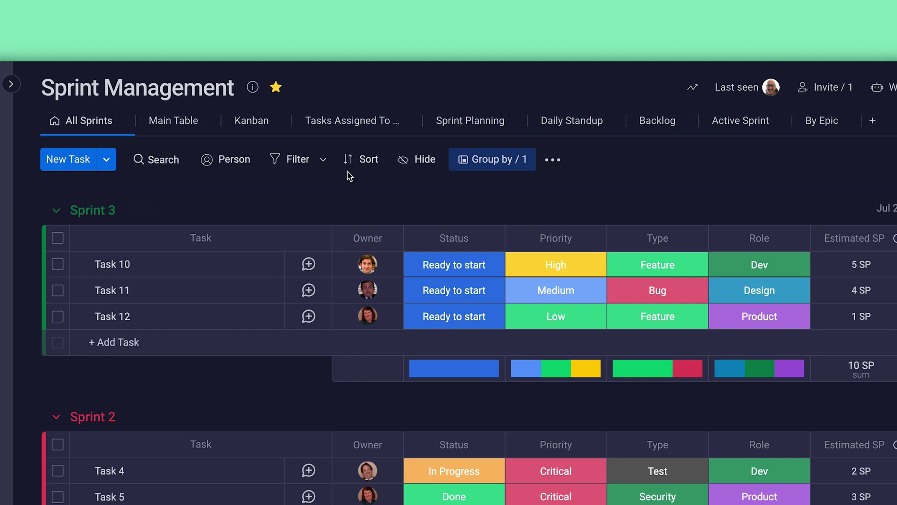
Step: Move Task 10 to In Progress in Kanban view, then review the Sprint Planning and Daily Standup dashboards
left_click(263, 132)
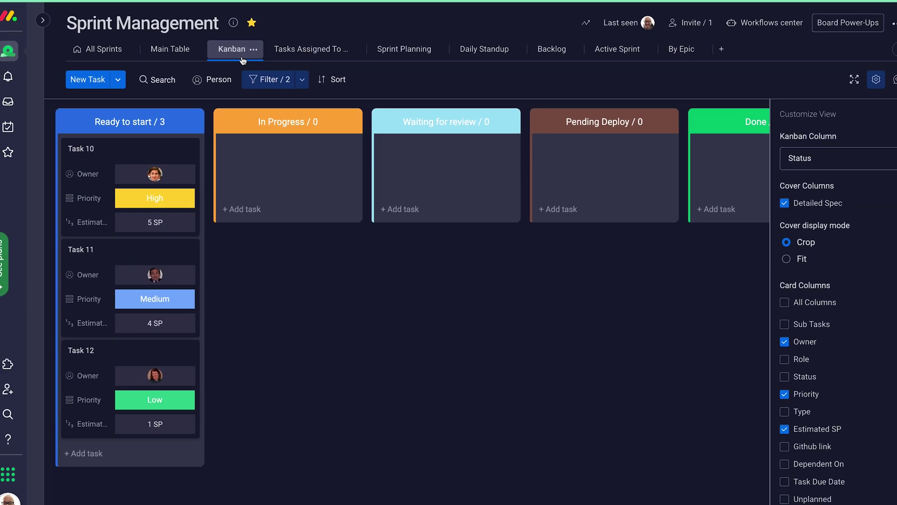
left_click_drag(203, 156, 283, 150)
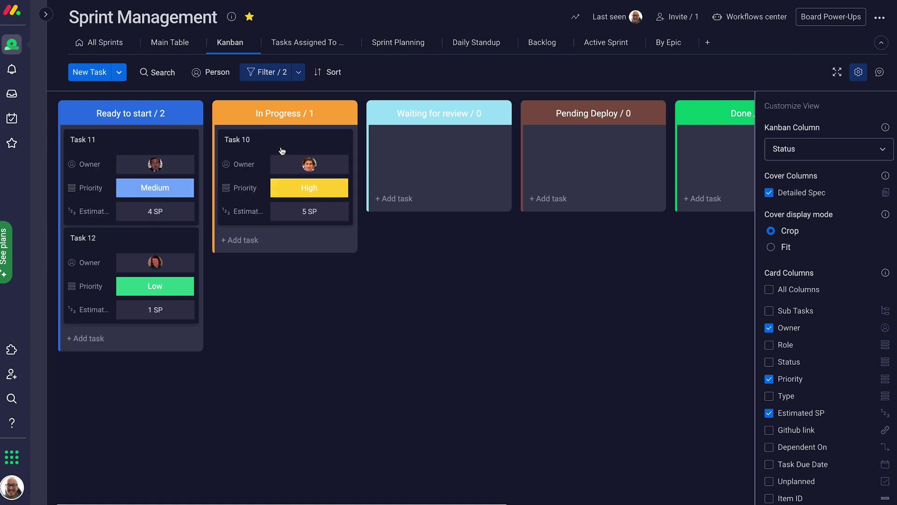
left_click(393, 41)
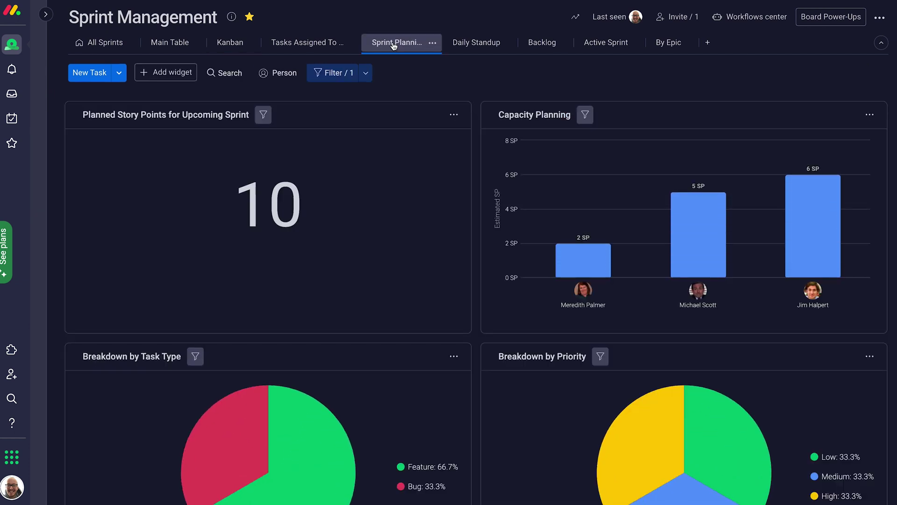
scroll(414, 130, "down", 5)
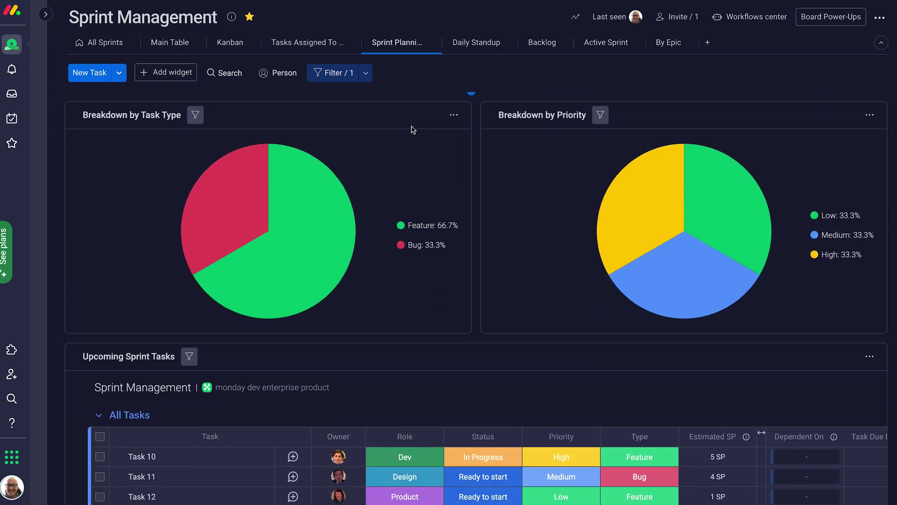
scroll(413, 130, "up", 4)
scroll(413, 130, "up", 1)
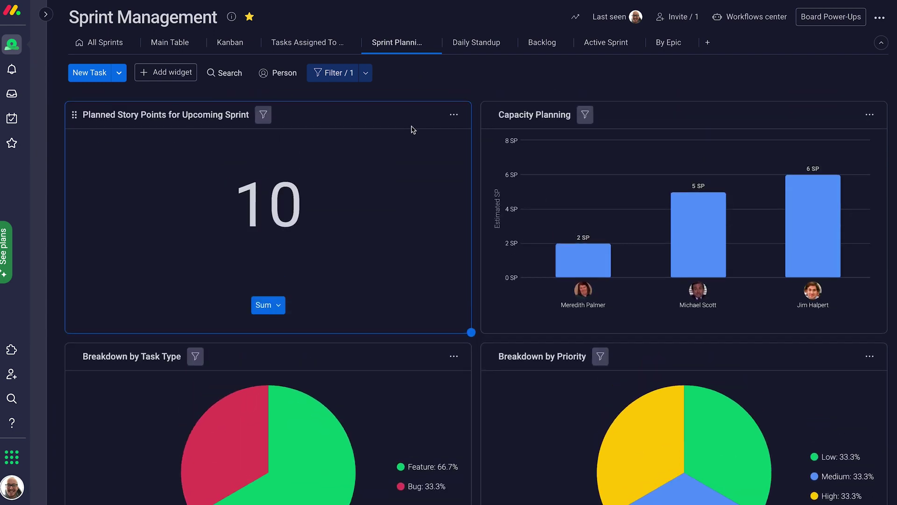
left_click(466, 47)
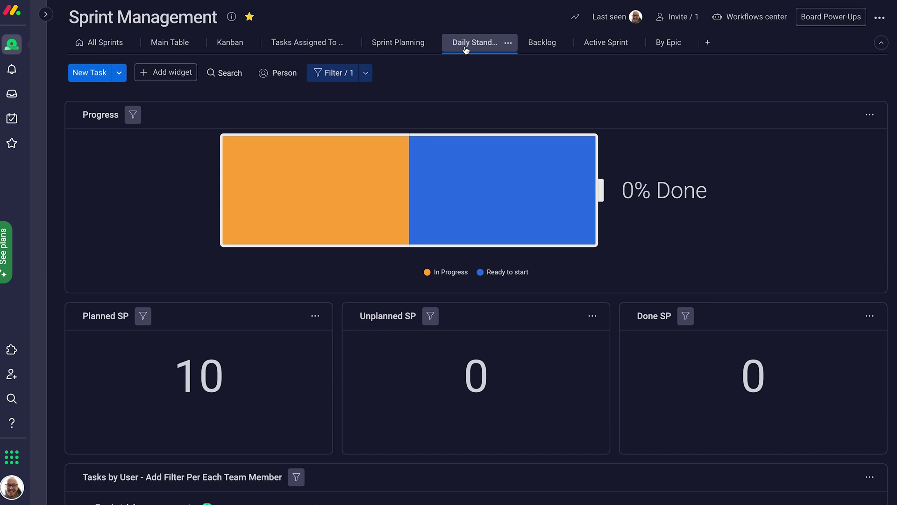
scroll(486, 115, "down", 5)
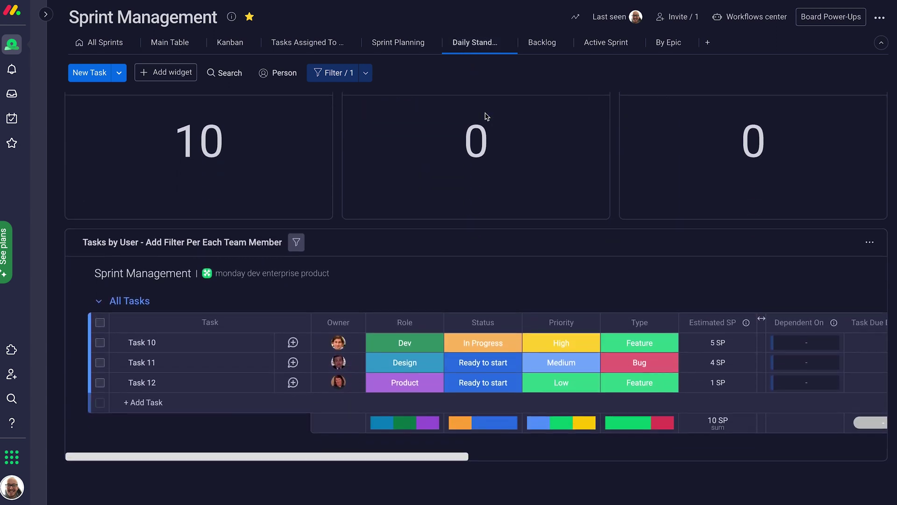
scroll(486, 115, "up", 5)
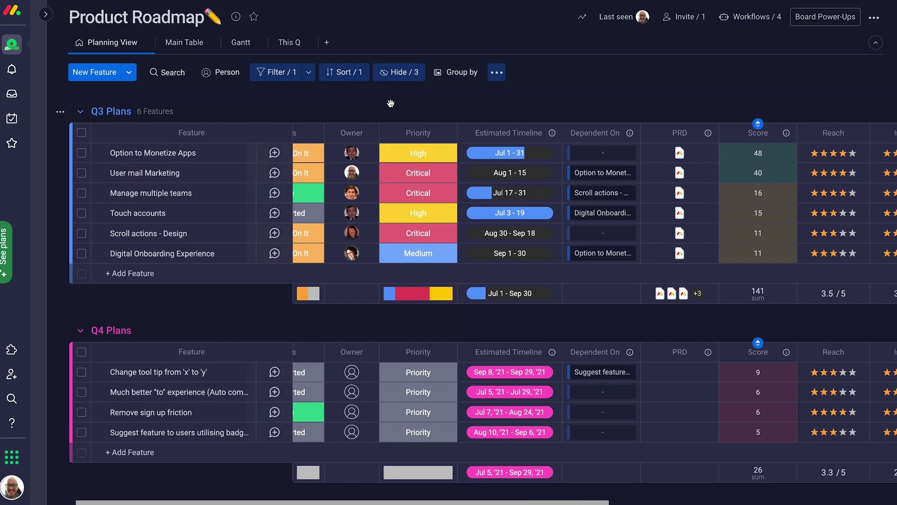
Step: Scroll the Epics table horizontally to view its remaining columns
scroll(391, 103, "right", 10)
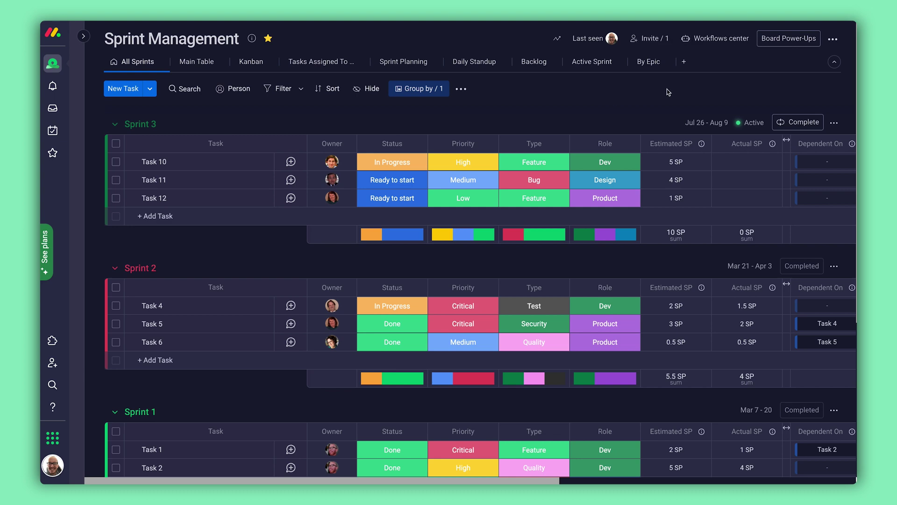
Step: Open the GitHub pull-request-merged recipe and create a pull request titled with Task 10's item ID
left_click(719, 43)
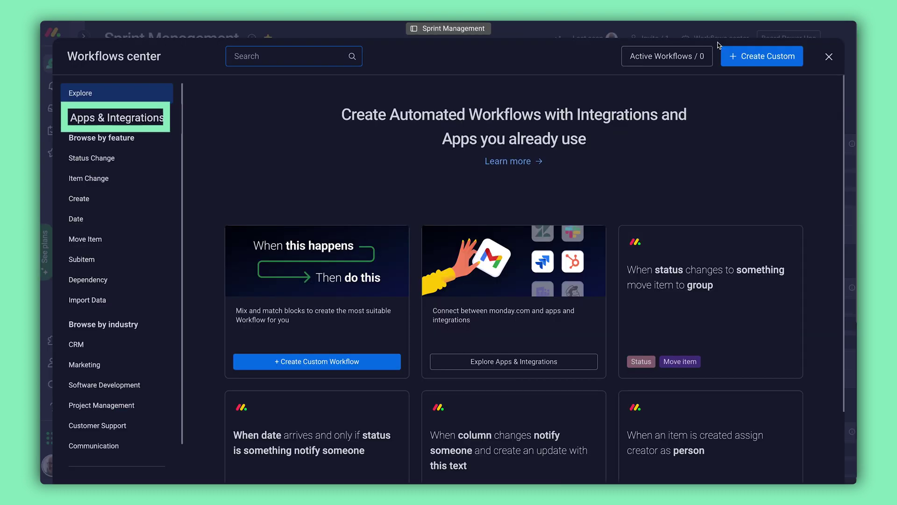
left_click(100, 113)
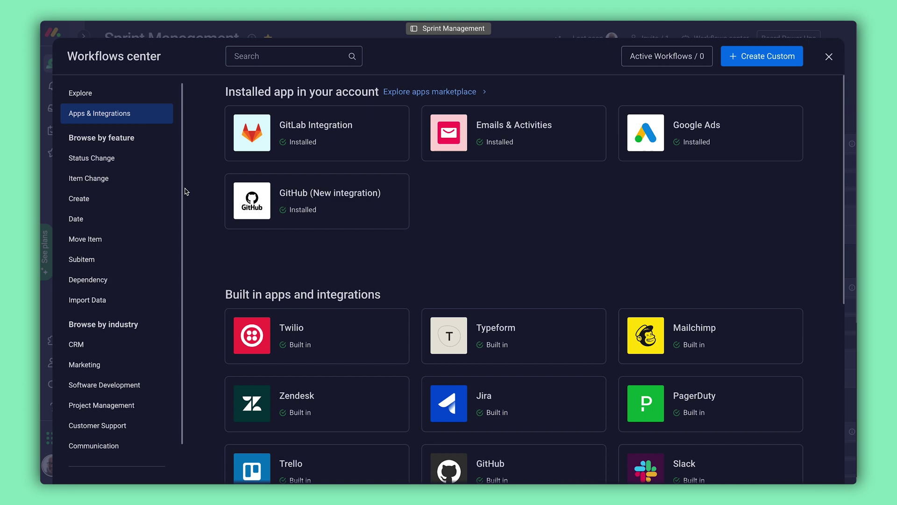
left_click(342, 211)
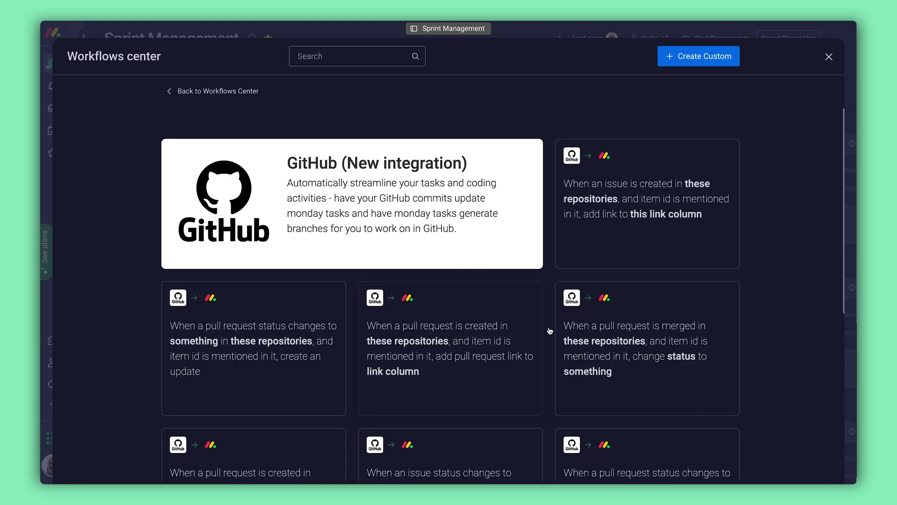
left_click(663, 378)
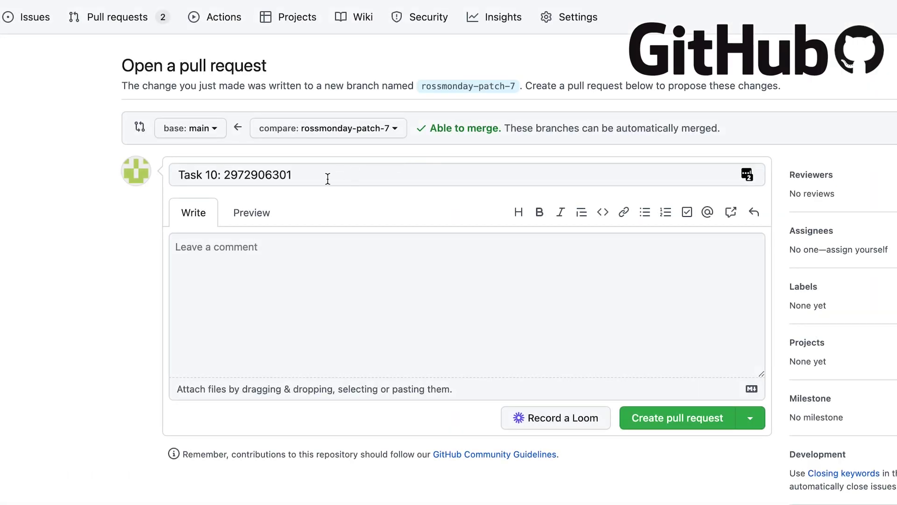
double_click(328, 179)
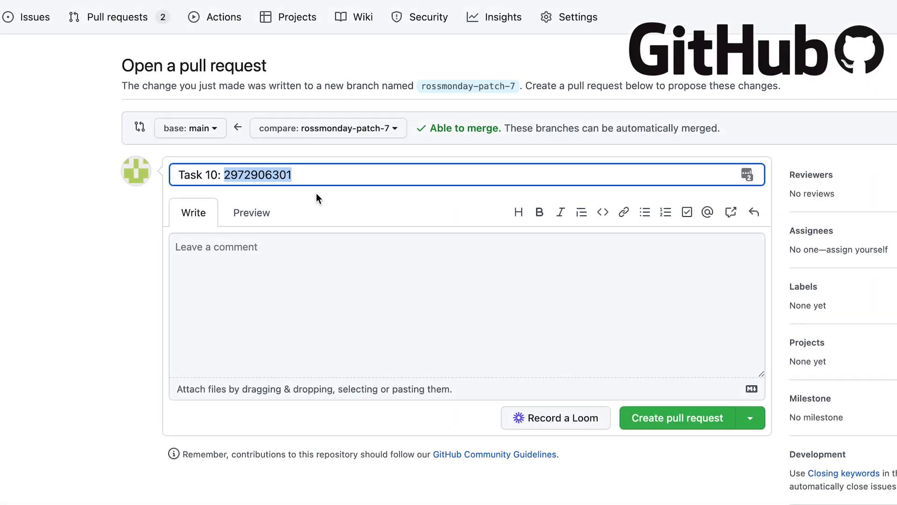
left_click(678, 417)
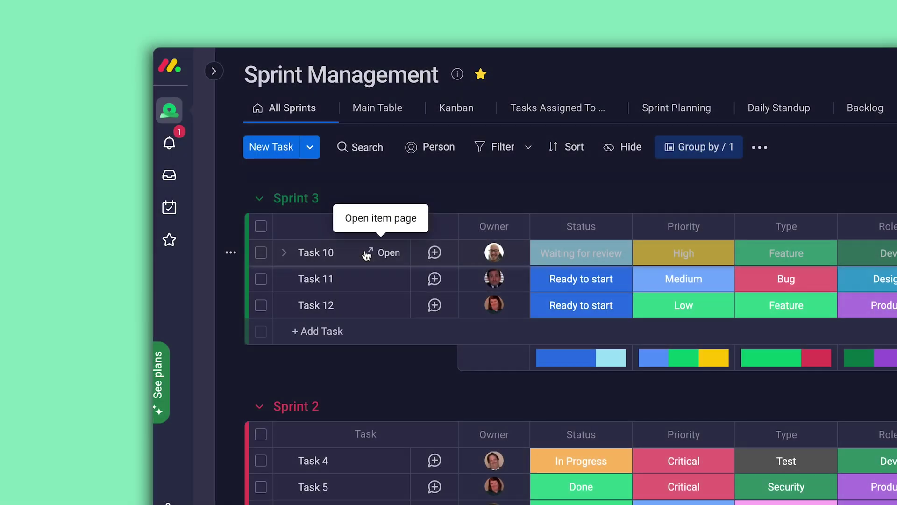
Step: Open Task 10's item page to review its details
left_click(367, 254)
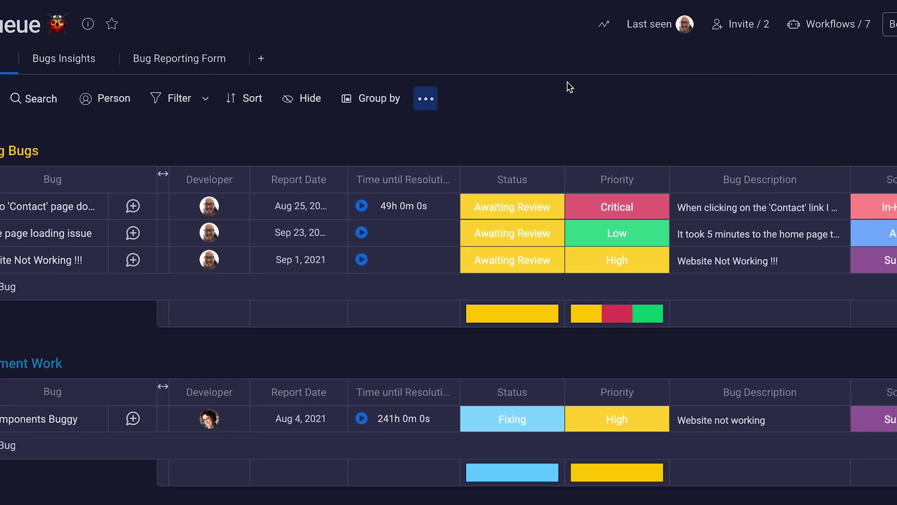
Step: Set the Contact page link bug's status to Move to 'Sprints', sending it to the Backlog
left_click(545, 211)
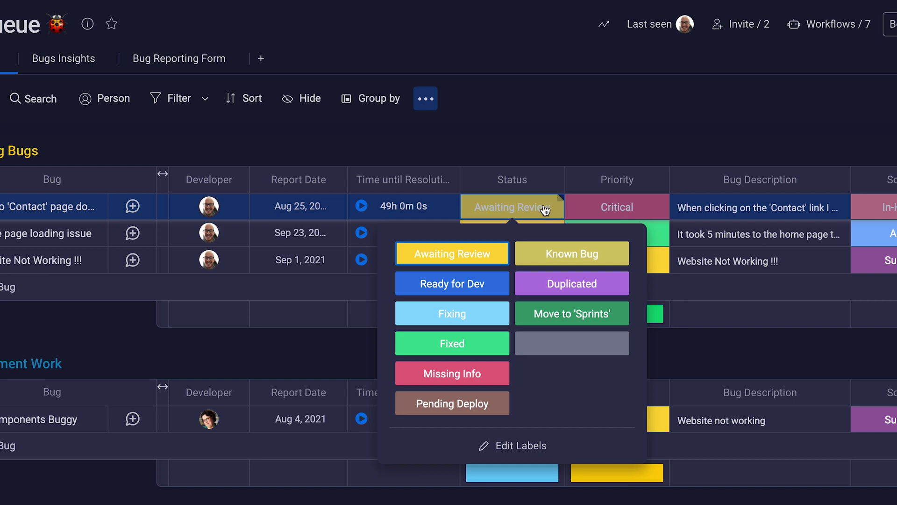
left_click(528, 318)
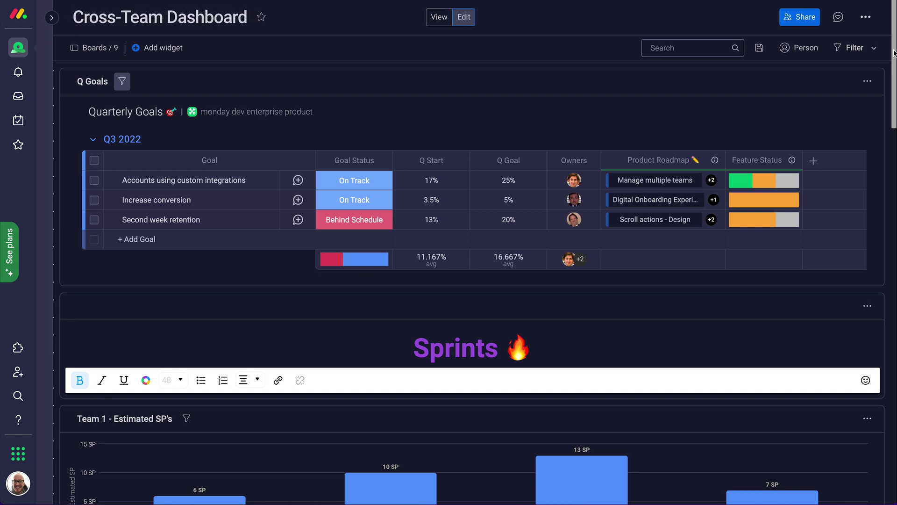
Step: Scroll down the Cross-Team Dashboard to the feature request form and start filling its title
scroll(895, 53, "down", 7)
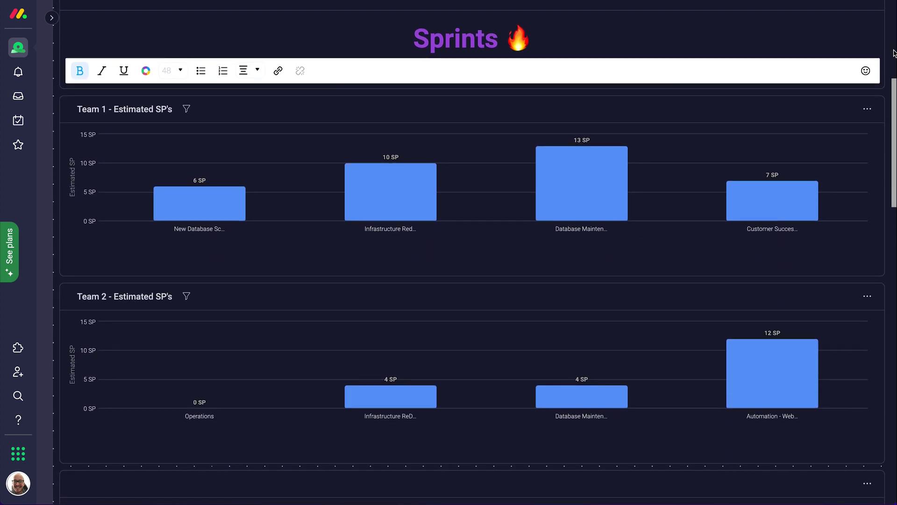
scroll(894, 53, "down", 11)
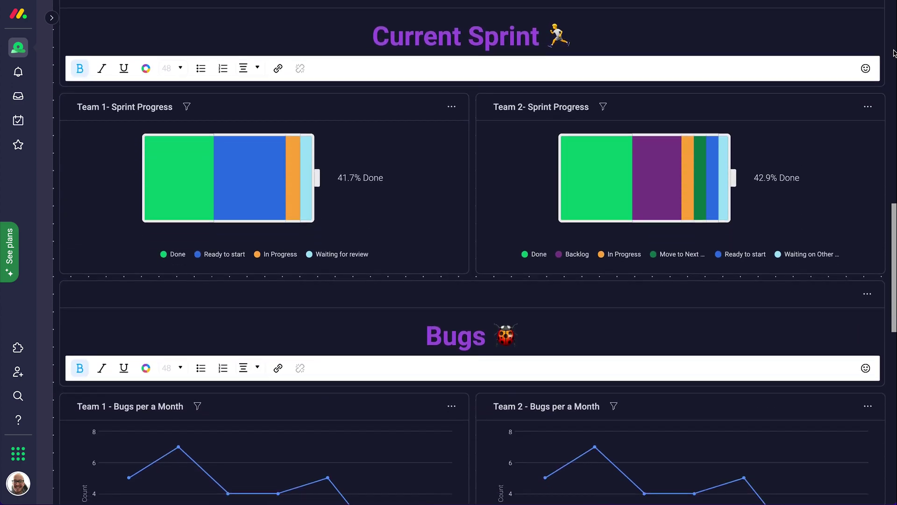
scroll(894, 53, "down", 2)
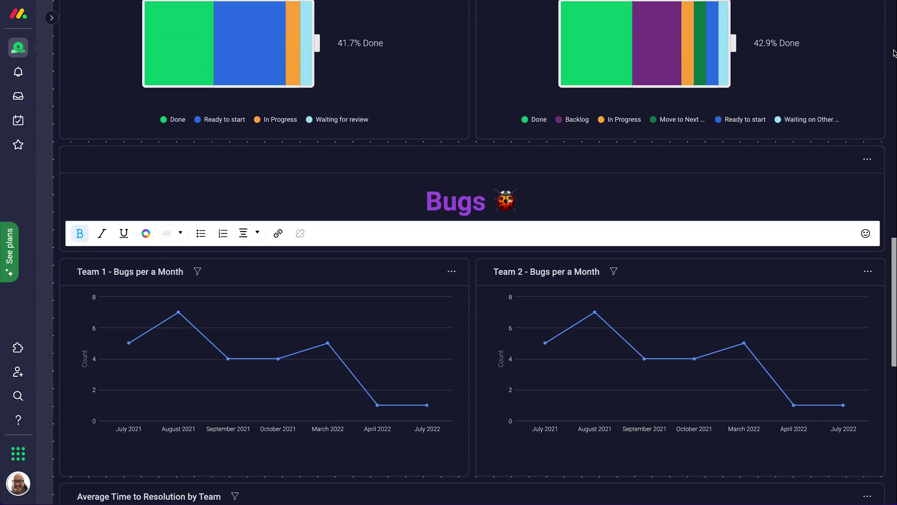
scroll(894, 52, "down", 10)
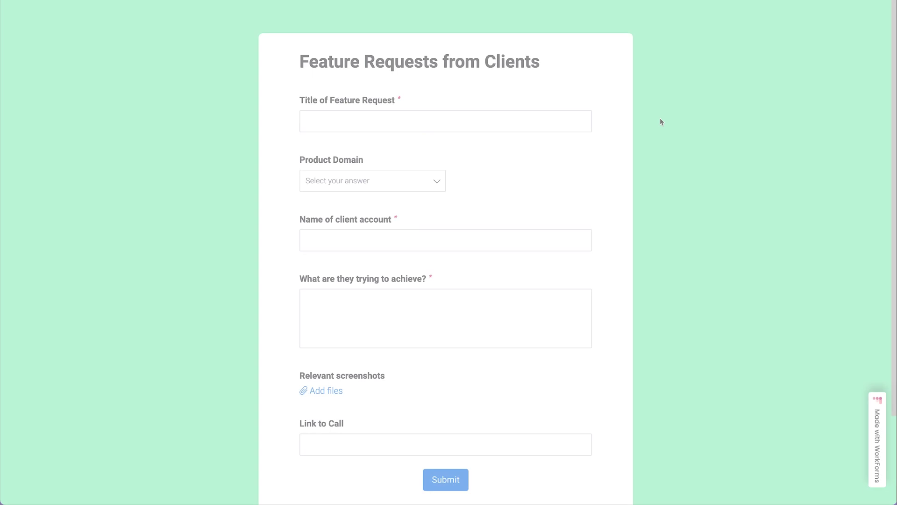
left_click(568, 122)
Step: Set the request's product domain to Apps and the client account name to 'monday'
left_click(437, 181)
left_click(419, 218)
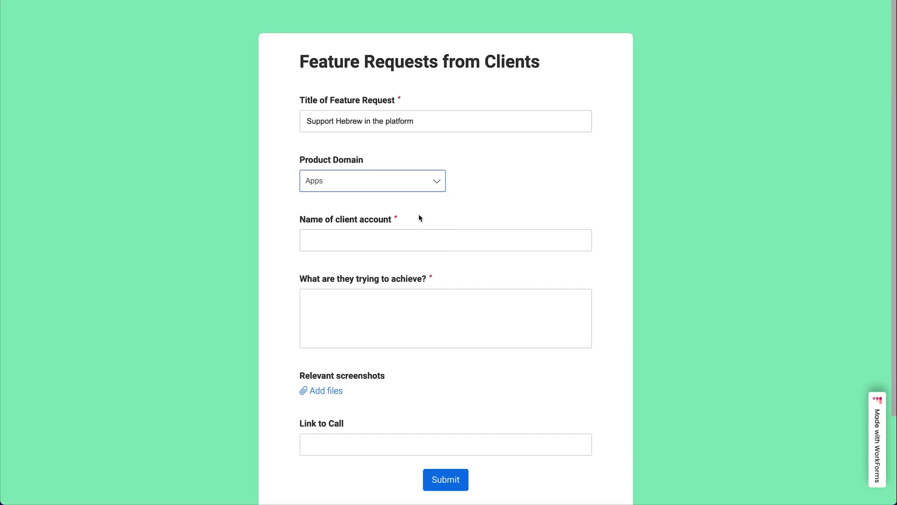
left_click(419, 239)
type("monday")
Step: Paste the client's goal description, then open the Goggle Trade account card
left_click(403, 298)
type("They are wanting to be able to use the platform in their native language - Hebrew.")
scroll(404, 299, "down", 3)
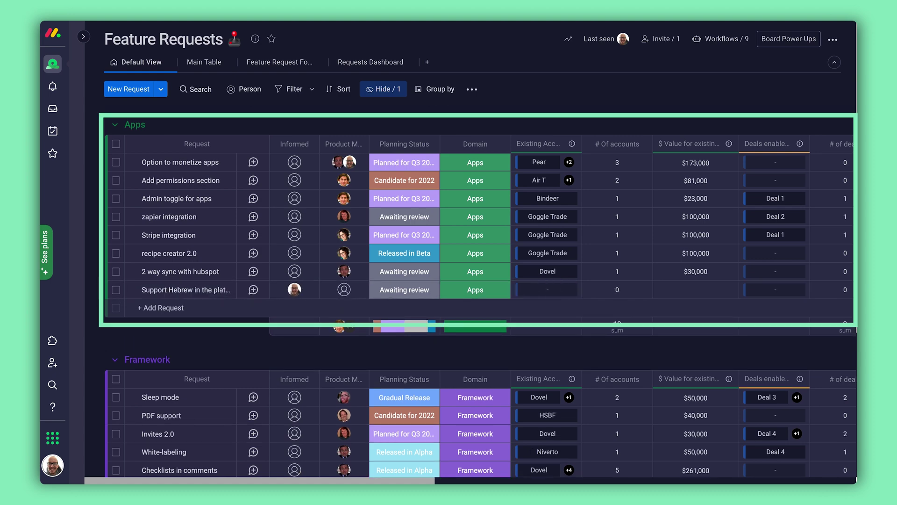
left_click(561, 218)
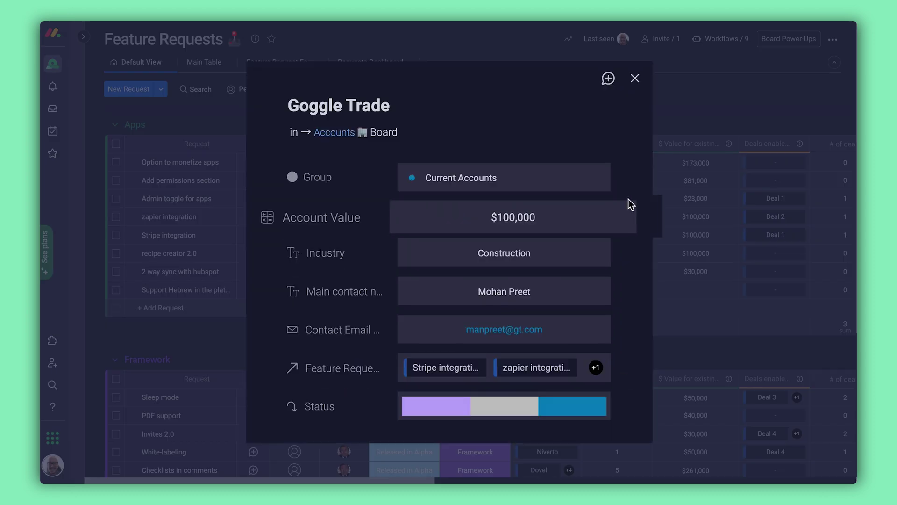